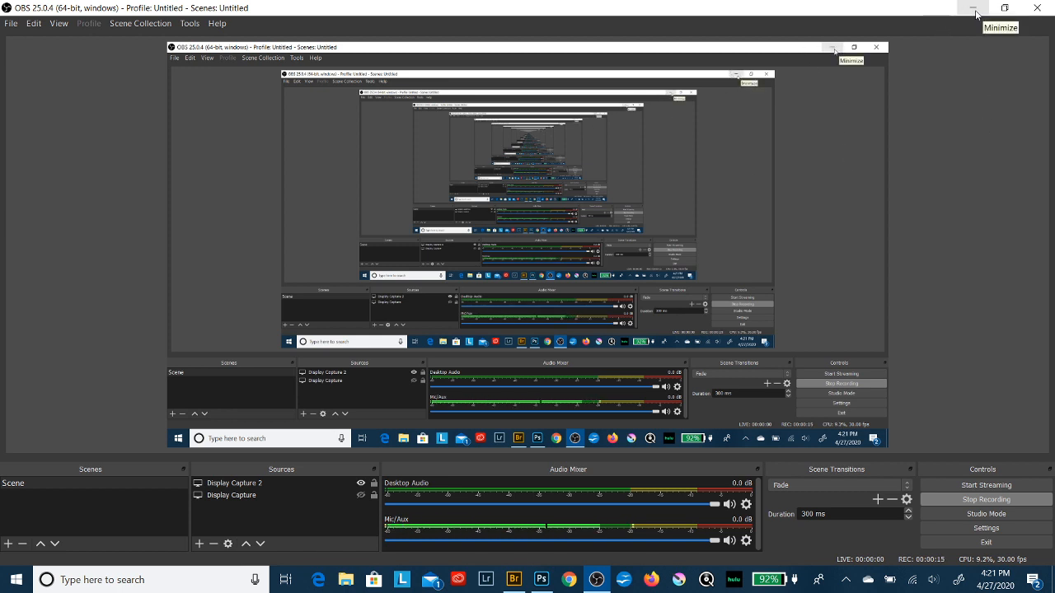
Minimize the recording software and switch to Photoshop.
{"action": "left_click", "coordinate": [973, 8]}
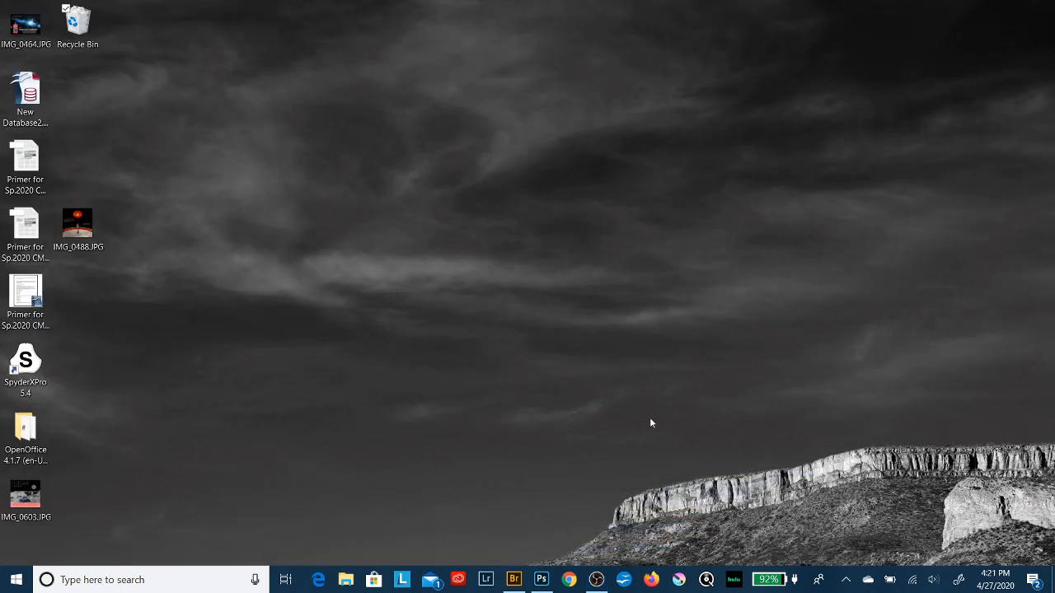
{"action": "left_click", "coordinate": [541, 580]}
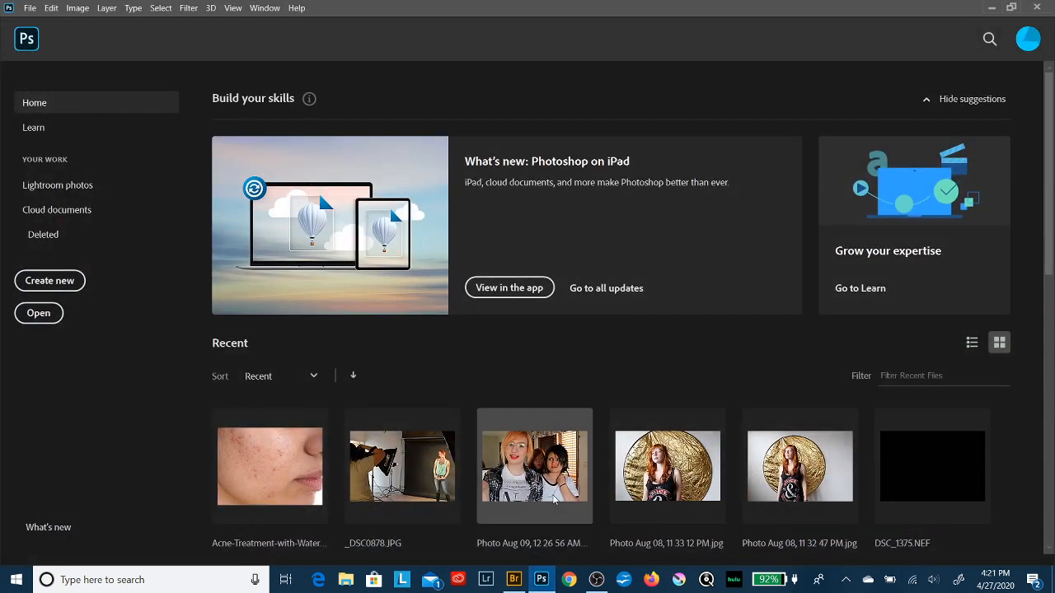
Open the recent photo Photo Aug 09, 12 26 56 AM (1).jpg, inspect the foreground face at 200% and close the photo.
{"action": "left_click", "coordinate": [541, 476]}
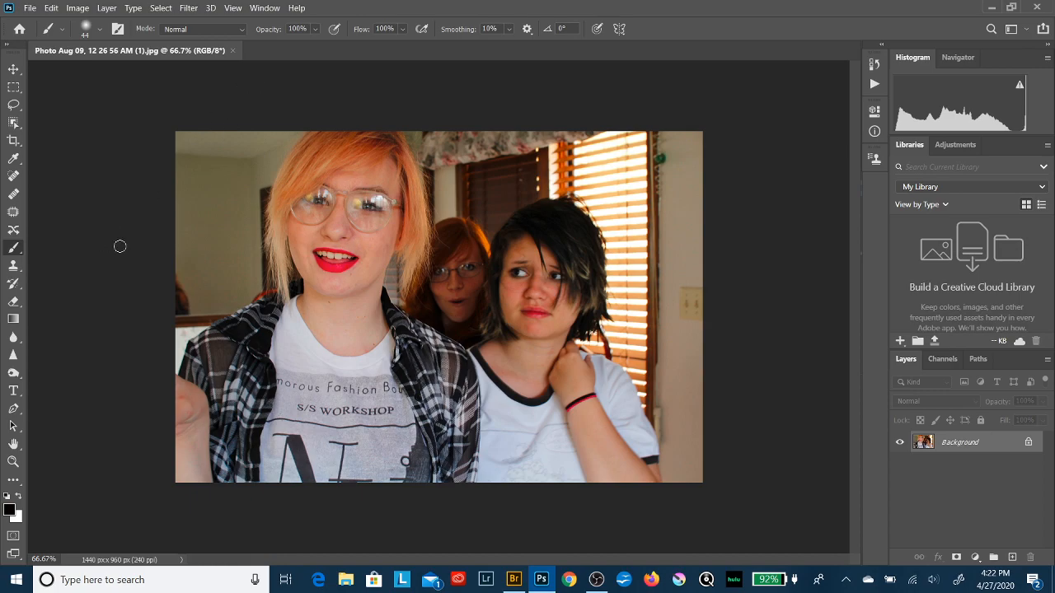
{"action": "left_click", "coordinate": [13, 461]}
{"action": "left_click", "coordinate": [331, 248]}
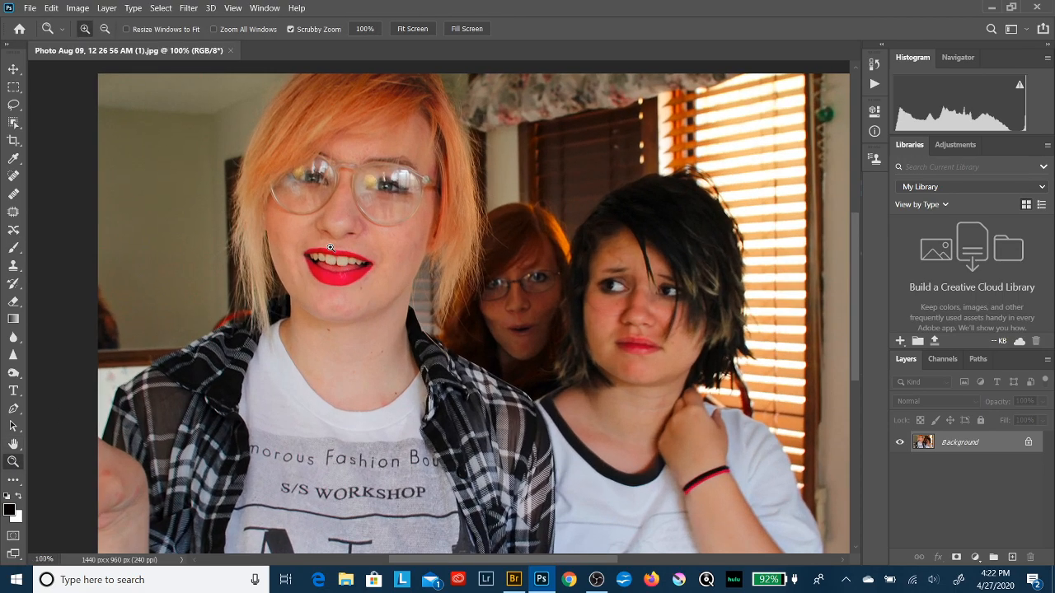
{"action": "left_click", "coordinate": [331, 248]}
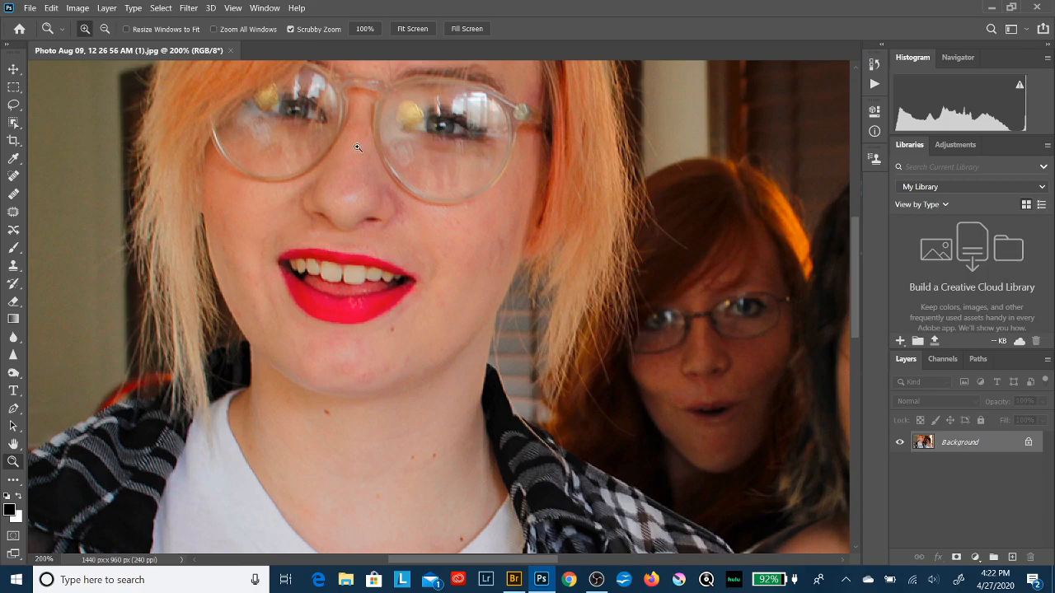
{"action": "left_click", "coordinate": [231, 51]}
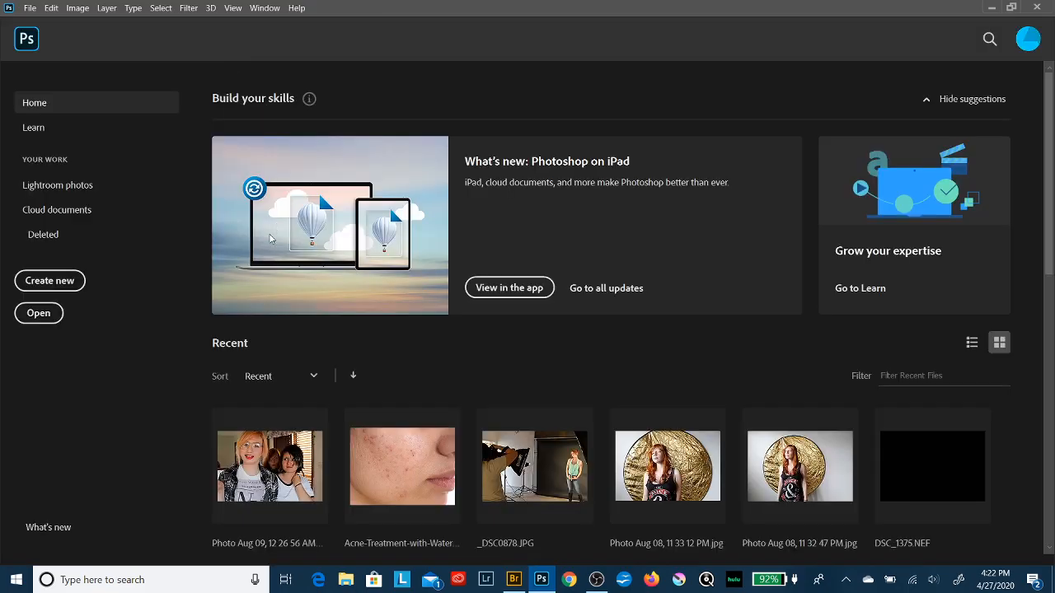
Open the recent image Acne-Treatment-with-Water.jpg and activate the Healing Brush.
{"action": "left_click", "coordinate": [400, 459]}
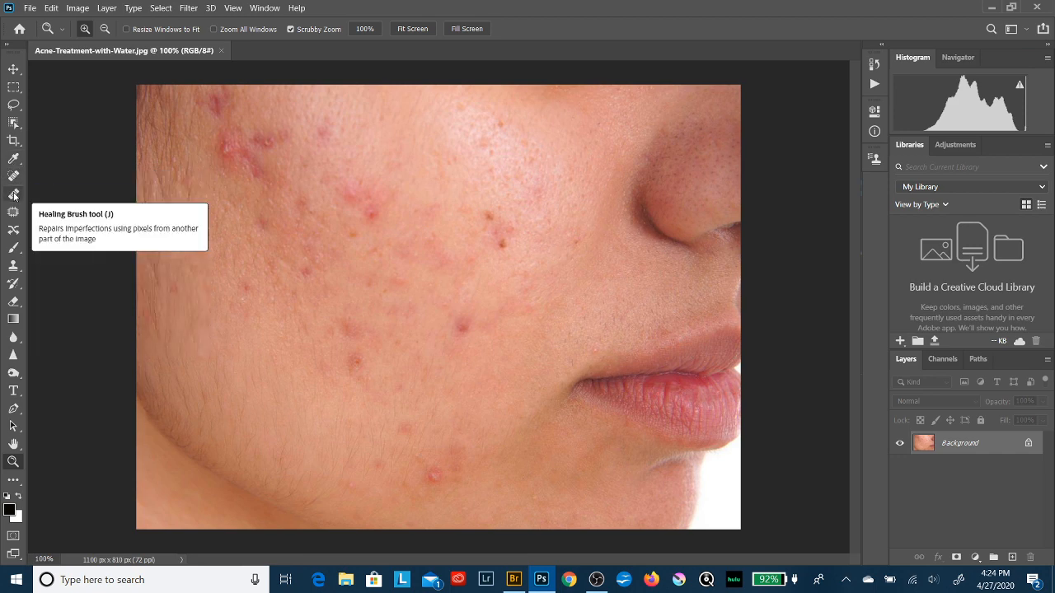
{"action": "left_click", "coordinate": [14, 196]}
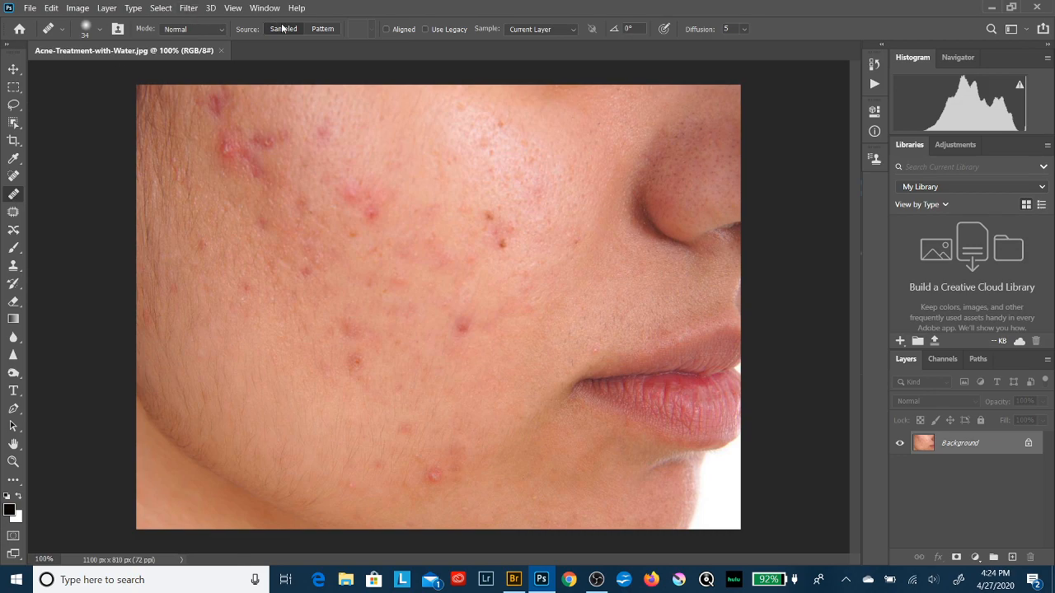
Review the Healing Brush's pattern presets and blending modes, keeping the source at Sampled and the mode at Normal.
{"action": "left_click", "coordinate": [323, 29]}
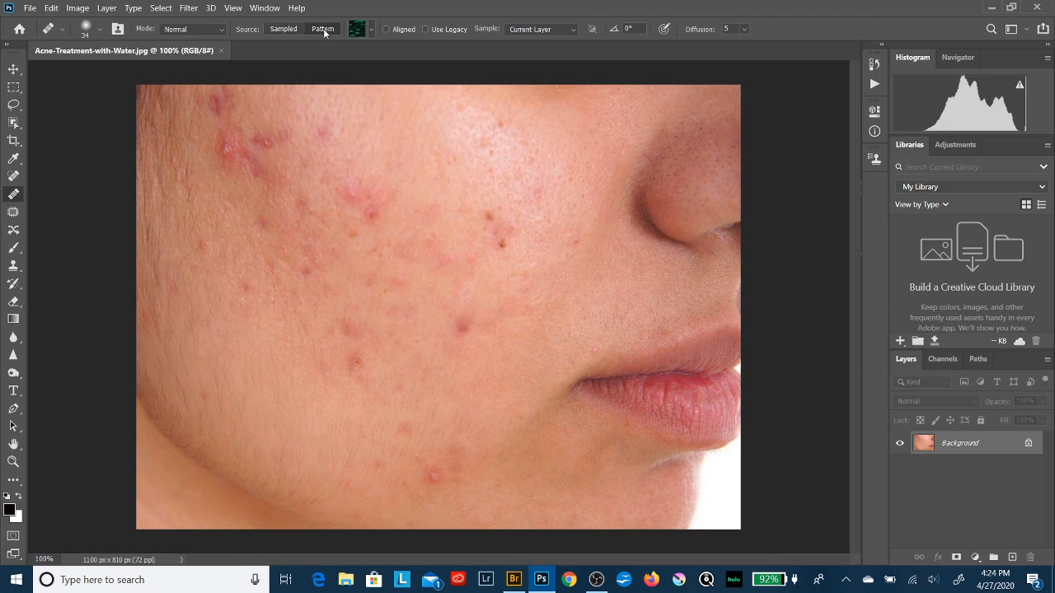
{"action": "left_click", "coordinate": [372, 29]}
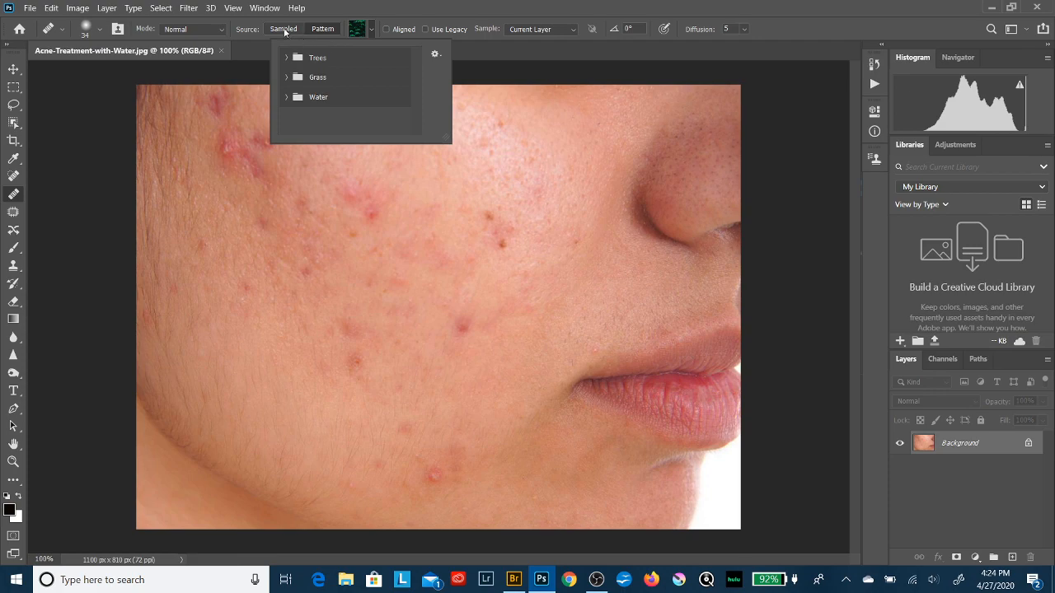
{"action": "left_click", "coordinate": [284, 29]}
{"action": "left_click", "coordinate": [284, 30]}
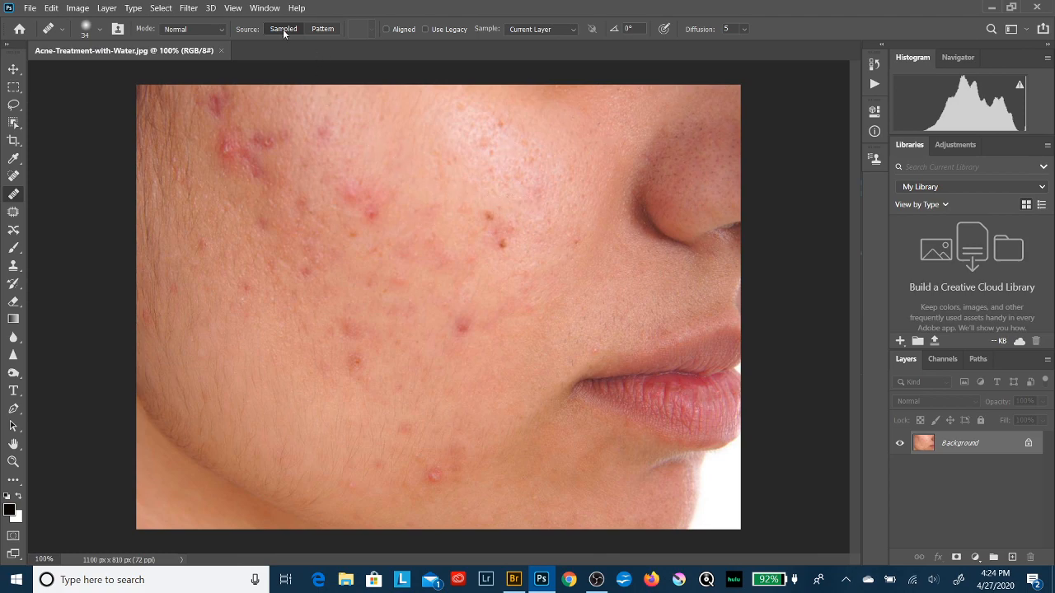
{"action": "left_click", "coordinate": [220, 33]}
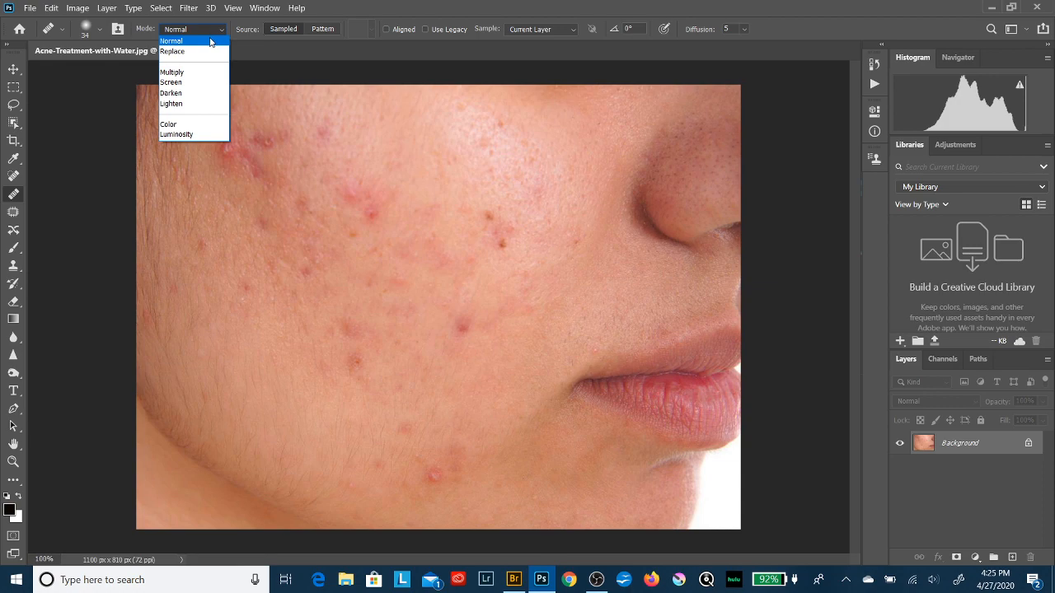
{"action": "left_click", "coordinate": [211, 42]}
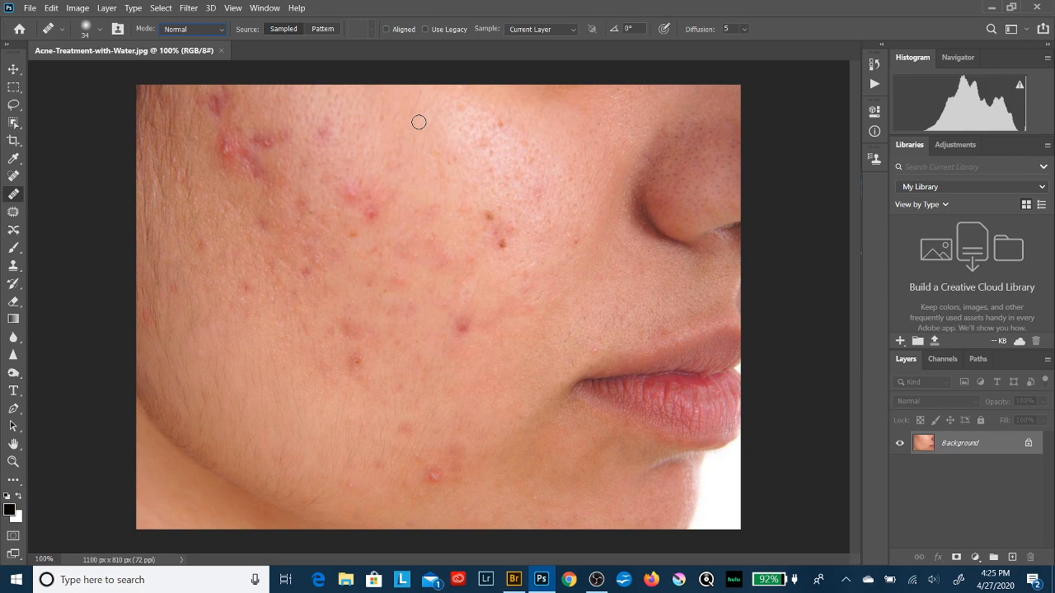
Try to heal the dark spots on the middle of the cheek without defining a source point.
{"action": "left_click", "coordinate": [490, 215]}
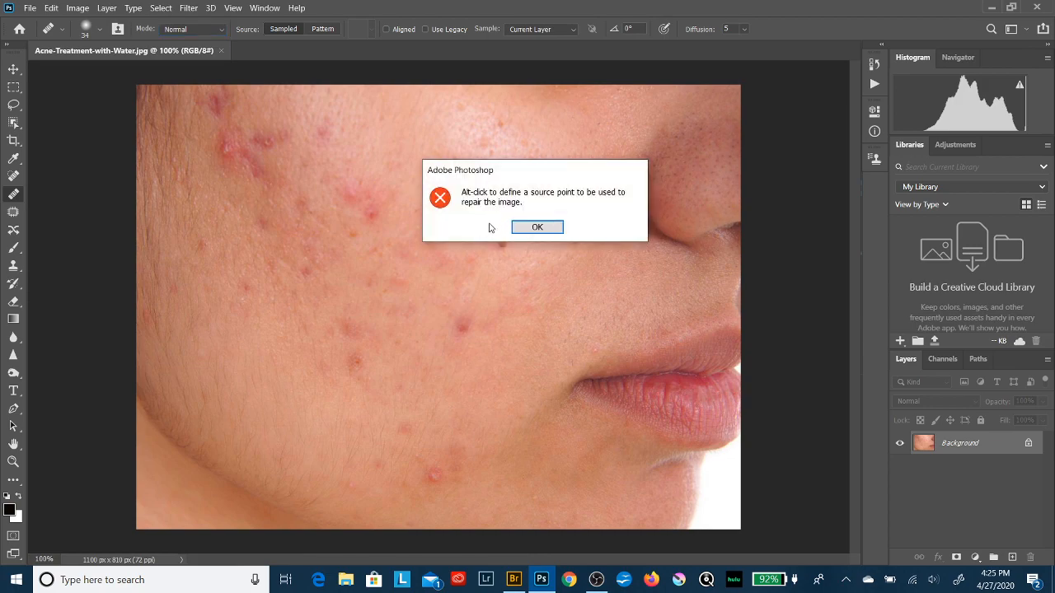
{"action": "left_click", "coordinate": [472, 259]}
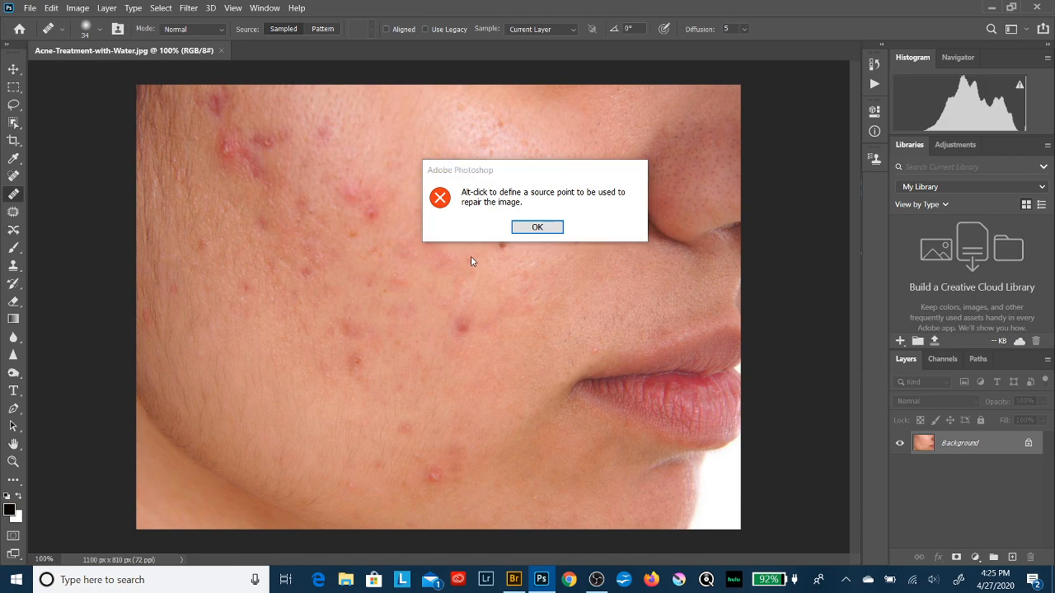
{"action": "left_click", "coordinate": [548, 224]}
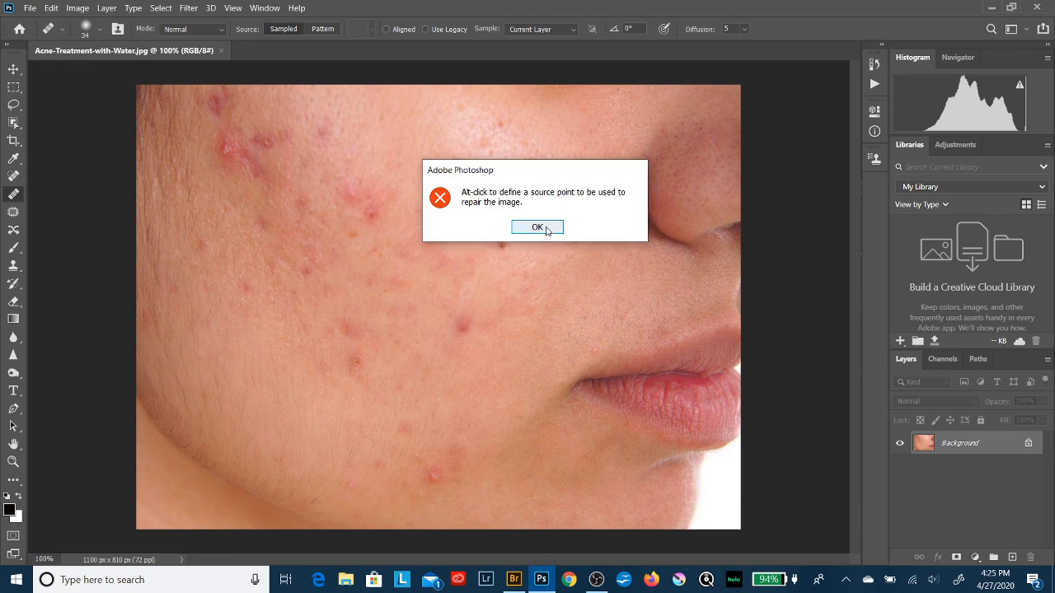
{"action": "left_click", "coordinate": [545, 229]}
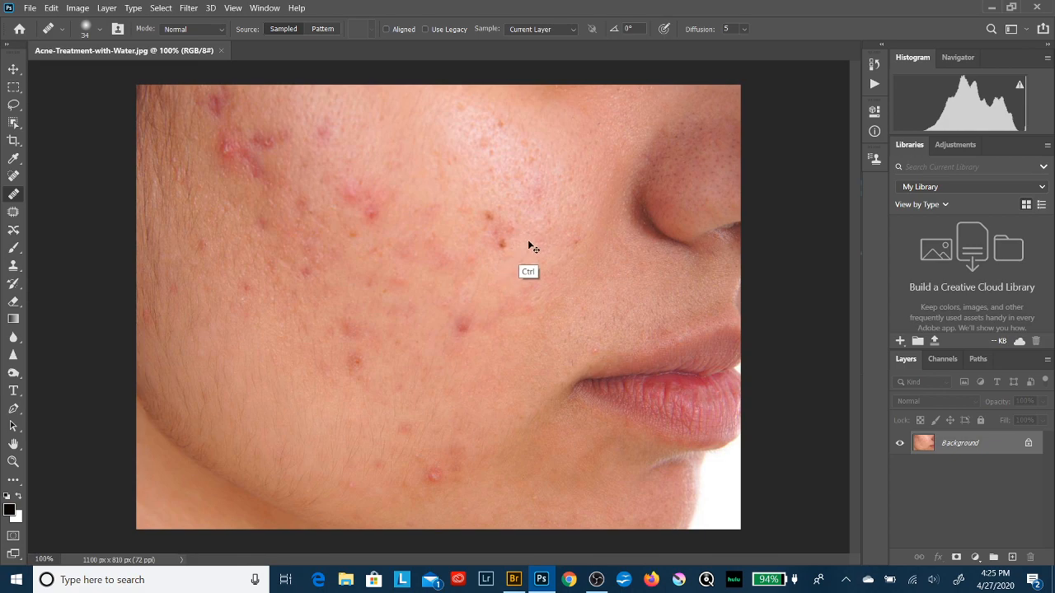
Sample clear skin between the cheek spots and the nose, and heal the dark blemishes in the middle of the cheek.
{"action": "key", "text": "alt"}
{"action": "left_click", "coordinate": [528, 245], "text": "alt"}
{"action": "right_click", "coordinate": [547, 250], "text": "alt"}
{"action": "left_click_drag", "start_coordinate": [504, 242], "coordinate": [513, 229]}
{"action": "mouse_move", "coordinate": [484, 212]}
{"action": "left_mouse_down"}
{"action": "mouse_move", "coordinate": [506, 229]}
{"action": "mouse_move", "coordinate": [485, 229]}
{"action": "mouse_move", "coordinate": [482, 242]}
{"action": "left_mouse_up"}
{"action": "mouse_move", "coordinate": [542, 195]}
{"action": "left_mouse_down"}
{"action": "mouse_move", "coordinate": [511, 174]}
{"action": "mouse_move", "coordinate": [500, 184]}
{"action": "mouse_move", "coordinate": [506, 205]}
{"action": "mouse_move", "coordinate": [520, 207]}
{"action": "mouse_move", "coordinate": [463, 207]}
{"action": "mouse_move", "coordinate": [502, 242]}
{"action": "mouse_move", "coordinate": [519, 219]}
{"action": "mouse_move", "coordinate": [483, 269]}
{"action": "mouse_move", "coordinate": [459, 325]}
{"action": "mouse_move", "coordinate": [469, 328]}
{"action": "left_mouse_up"}
{"action": "left_click", "coordinate": [471, 285]}
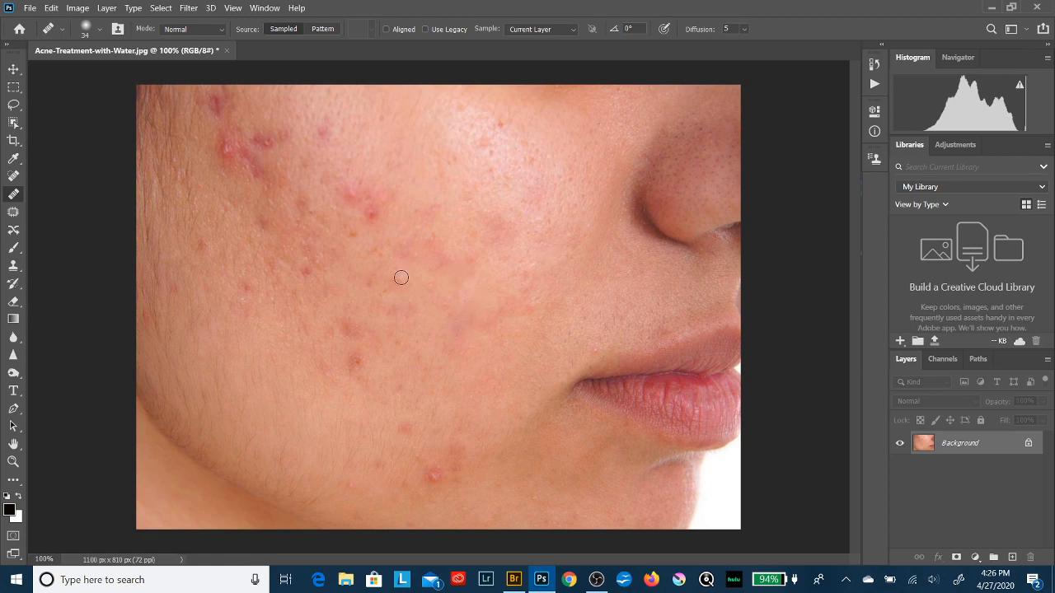
Heal the redness on the central cheek and the two red spots near the jawline with the Healing Brush.
{"action": "mouse_move", "coordinate": [402, 277]}
{"action": "left_mouse_down"}
{"action": "mouse_move", "coordinate": [412, 234]}
{"action": "mouse_move", "coordinate": [438, 242]}
{"action": "left_mouse_up"}
{"action": "left_click_drag", "start_coordinate": [404, 426], "coordinate": [409, 435]}
{"action": "mouse_move", "coordinate": [431, 478]}
{"action": "left_mouse_down"}
{"action": "mouse_move", "coordinate": [434, 466]}
{"action": "mouse_move", "coordinate": [431, 481]}
{"action": "left_mouse_up"}
Set the Healing Brush size to 38 px and keep its hardness at 0%.
{"action": "right_click", "coordinate": [505, 345]}
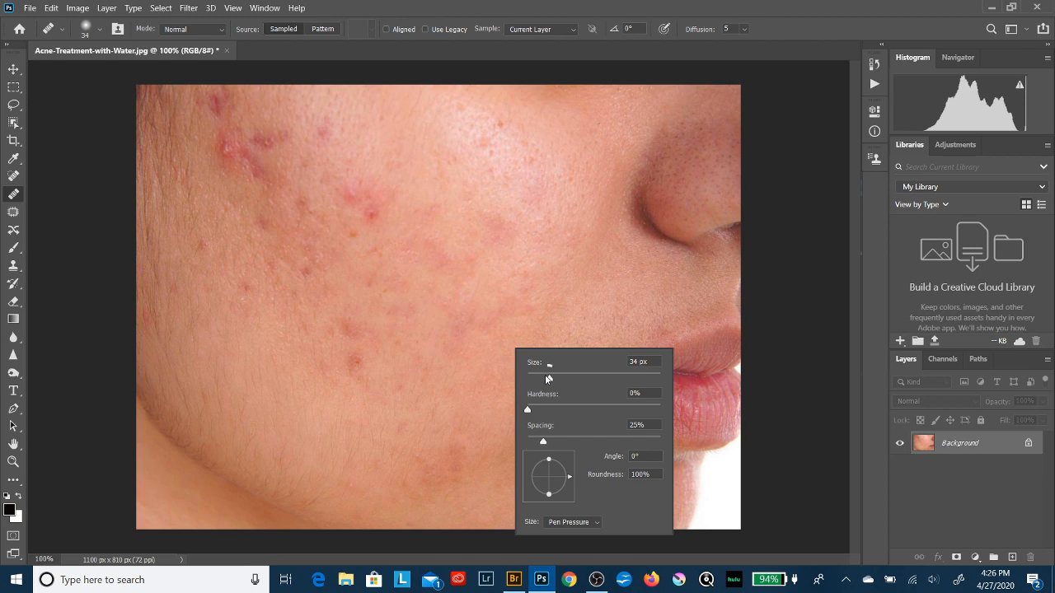
{"action": "mouse_move", "coordinate": [545, 376]}
{"action": "left_mouse_down"}
{"action": "mouse_move", "coordinate": [560, 379]}
{"action": "mouse_move", "coordinate": [551, 382]}
{"action": "left_mouse_up"}
{"action": "left_click", "coordinate": [529, 410]}
{"action": "mouse_move", "coordinate": [531, 412]}
{"action": "left_mouse_down"}
{"action": "mouse_move", "coordinate": [559, 409]}
{"action": "mouse_move", "coordinate": [529, 412]}
{"action": "left_mouse_up"}
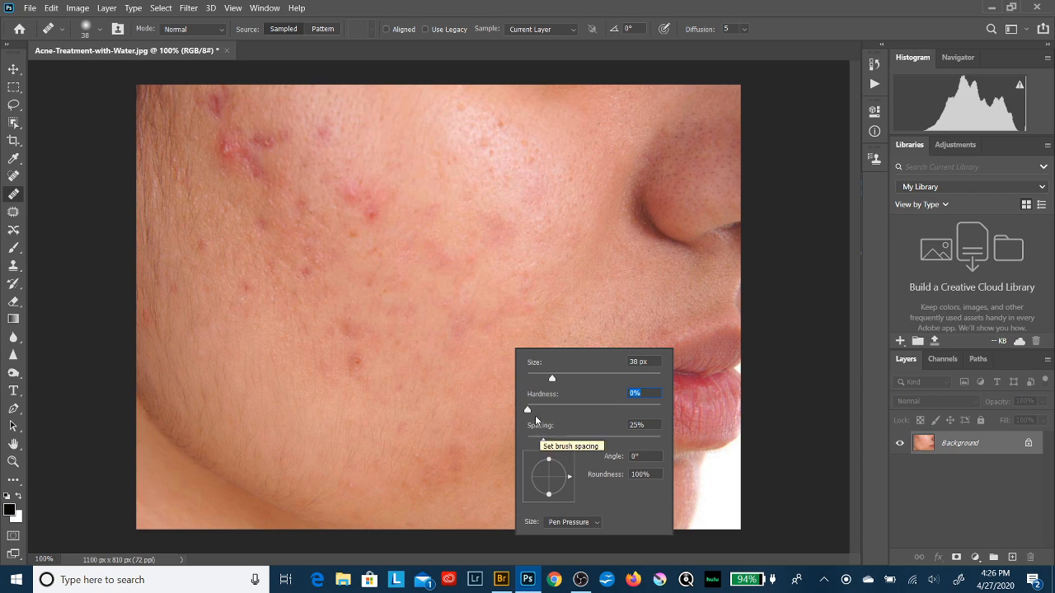
{"action": "left_click", "coordinate": [466, 353]}
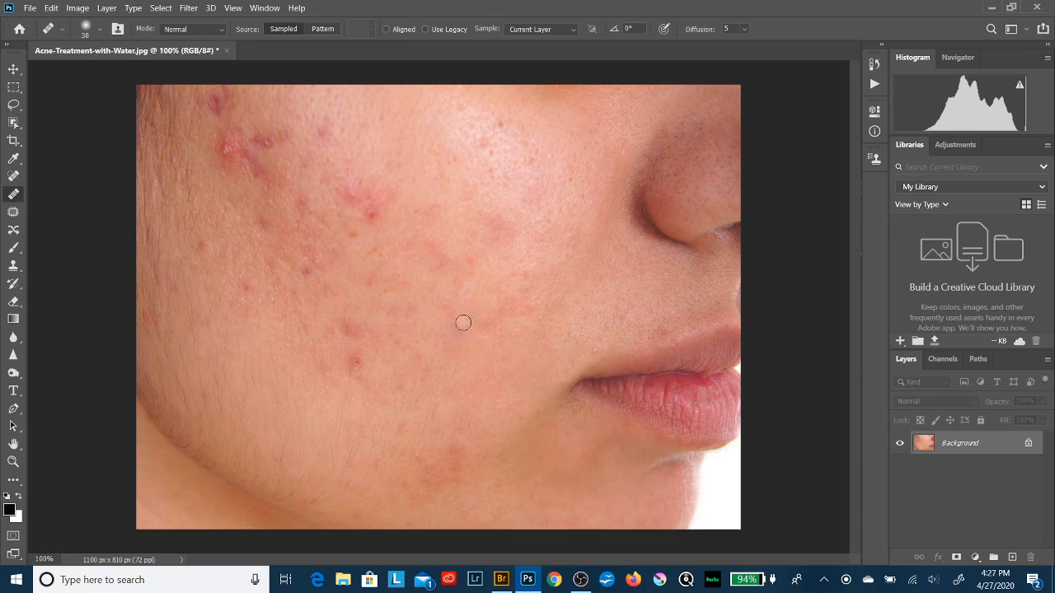
Resample clear skin between the cheek and the mouth, and heal the lower-cheek blemish and the reddish patches beside the nose.
{"action": "key", "text": "alt"}
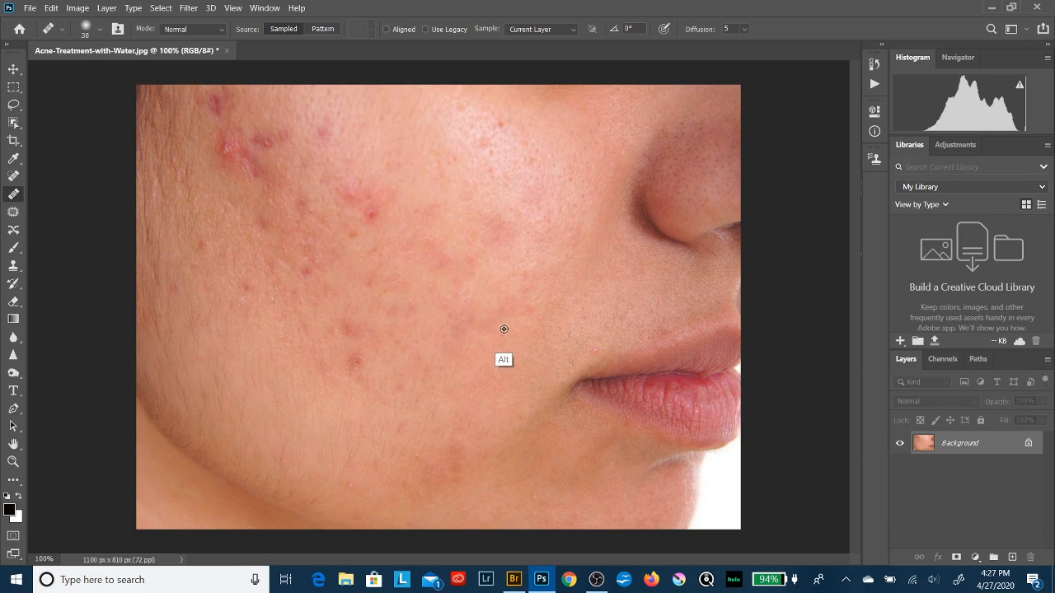
{"action": "left_click", "coordinate": [507, 336], "text": "alt"}
{"action": "mouse_move", "coordinate": [357, 356]}
{"action": "left_mouse_down"}
{"action": "mouse_move", "coordinate": [344, 320]}
{"action": "mouse_move", "coordinate": [370, 350]}
{"action": "mouse_move", "coordinate": [362, 364]}
{"action": "mouse_move", "coordinate": [348, 361]}
{"action": "mouse_move", "coordinate": [369, 388]}
{"action": "left_mouse_up"}
{"action": "left_click", "coordinate": [403, 390]}
{"action": "left_click", "coordinate": [466, 261]}
{"action": "left_click_drag", "start_coordinate": [466, 262], "coordinate": [477, 261]}
{"action": "left_click_drag", "start_coordinate": [533, 203], "coordinate": [537, 192]}
{"action": "mouse_move", "coordinate": [499, 223]}
{"action": "left_mouse_down"}
{"action": "mouse_move", "coordinate": [486, 232]}
{"action": "mouse_move", "coordinate": [492, 249]}
{"action": "left_mouse_up"}
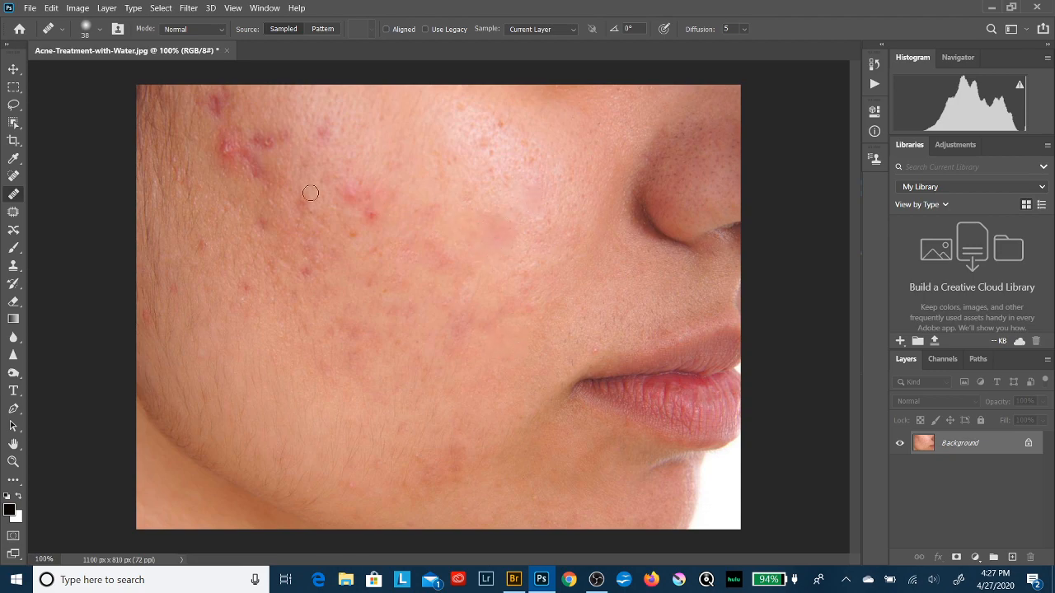
Remove the red blemishes on the upper cheek toward the hairline using the Spot Healing Brush with the Create Texture type.
{"action": "left_click", "coordinate": [14, 176]}
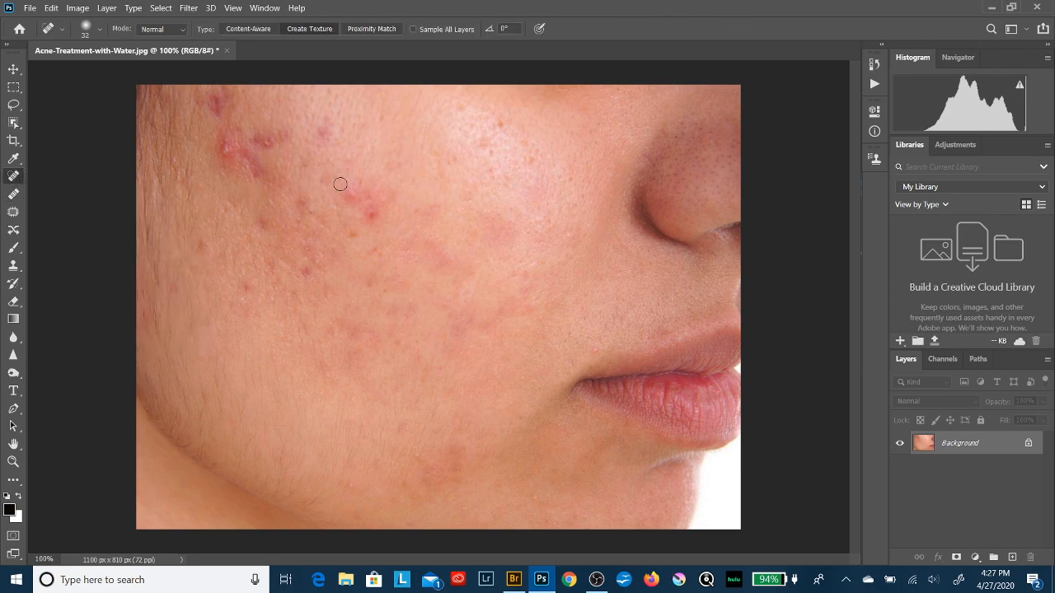
{"action": "mouse_move", "coordinate": [348, 190]}
{"action": "left_mouse_down"}
{"action": "mouse_move", "coordinate": [361, 196]}
{"action": "mouse_move", "coordinate": [356, 178]}
{"action": "left_mouse_up"}
{"action": "left_click", "coordinate": [299, 31]}
{"action": "left_click", "coordinate": [357, 30]}
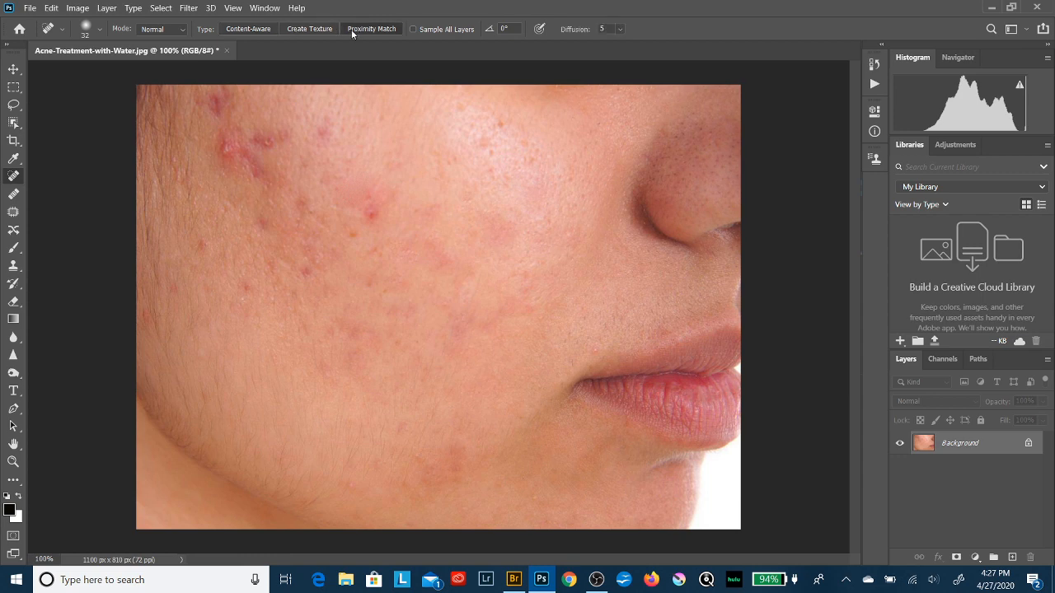
{"action": "left_click", "coordinate": [309, 30]}
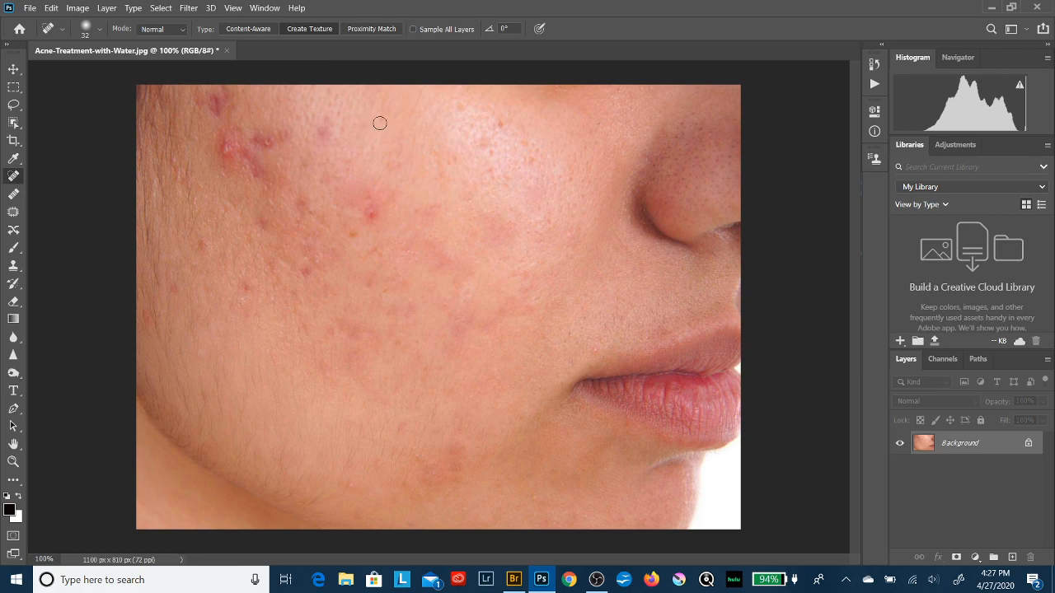
{"action": "mouse_move", "coordinate": [329, 128]}
{"action": "left_mouse_down"}
{"action": "mouse_move", "coordinate": [275, 136]}
{"action": "mouse_move", "coordinate": [255, 145]}
{"action": "mouse_move", "coordinate": [260, 155]}
{"action": "mouse_move", "coordinate": [223, 148]}
{"action": "mouse_move", "coordinate": [244, 151]}
{"action": "mouse_move", "coordinate": [258, 173]}
{"action": "mouse_move", "coordinate": [256, 148]}
{"action": "mouse_move", "coordinate": [289, 138]}
{"action": "mouse_move", "coordinate": [253, 157]}
{"action": "mouse_move", "coordinate": [223, 132]}
{"action": "mouse_move", "coordinate": [249, 139]}
{"action": "left_mouse_up"}
{"action": "left_click", "coordinate": [325, 121]}
{"action": "left_click", "coordinate": [282, 136]}
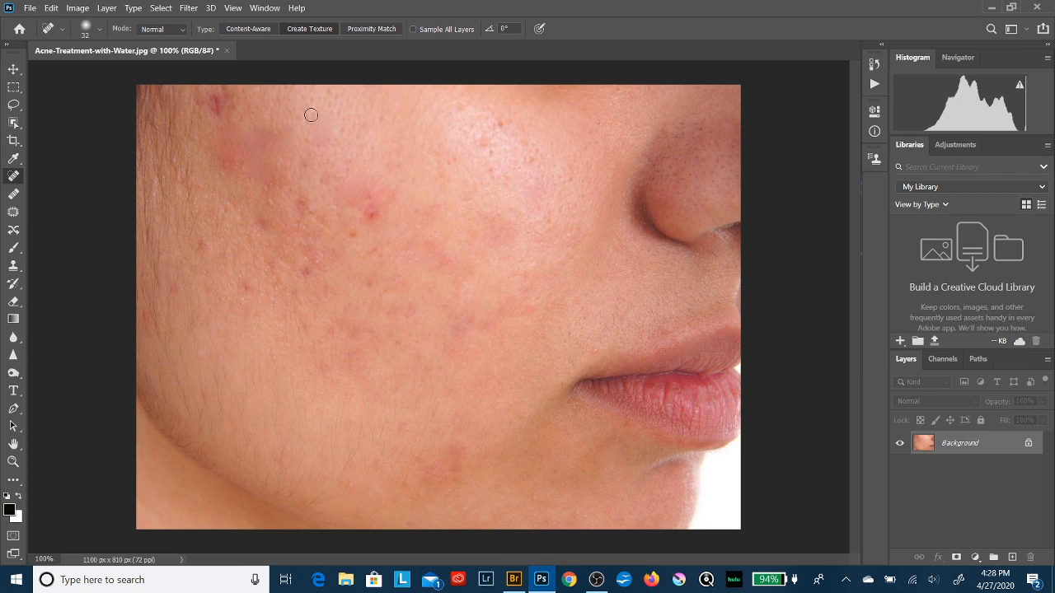
Switch the Spot Healing Brush to Content-Aware and remove the purple spot near the hairline and the red upper-cheek spot.
{"action": "left_click", "coordinate": [262, 33]}
{"action": "mouse_move", "coordinate": [215, 101]}
{"action": "left_mouse_down"}
{"action": "mouse_move", "coordinate": [217, 113]}
{"action": "mouse_move", "coordinate": [231, 104]}
{"action": "mouse_move", "coordinate": [217, 118]}
{"action": "left_mouse_up"}
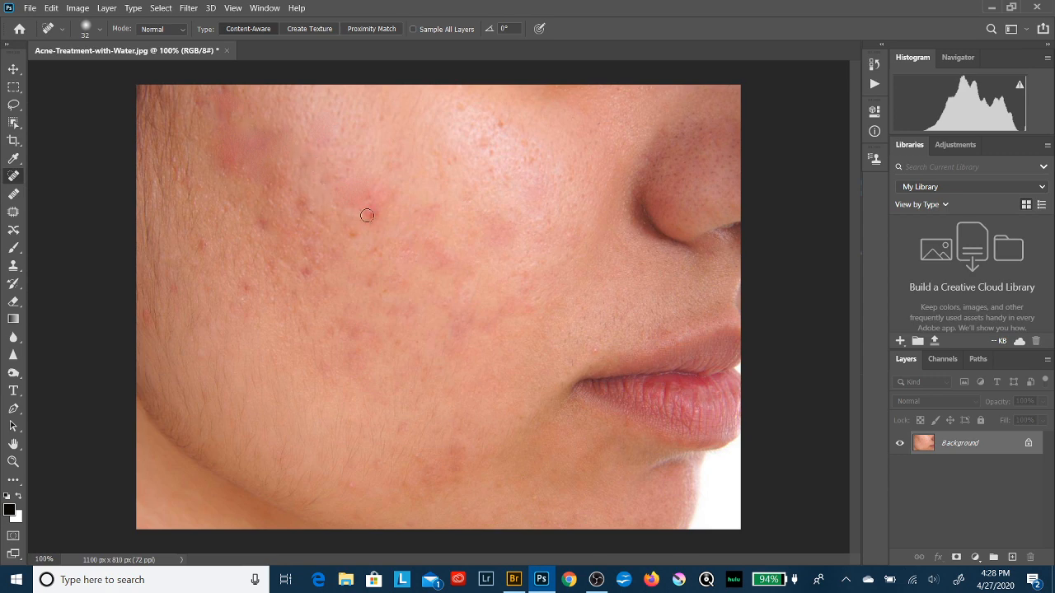
{"action": "left_click_drag", "start_coordinate": [365, 216], "coordinate": [376, 213]}
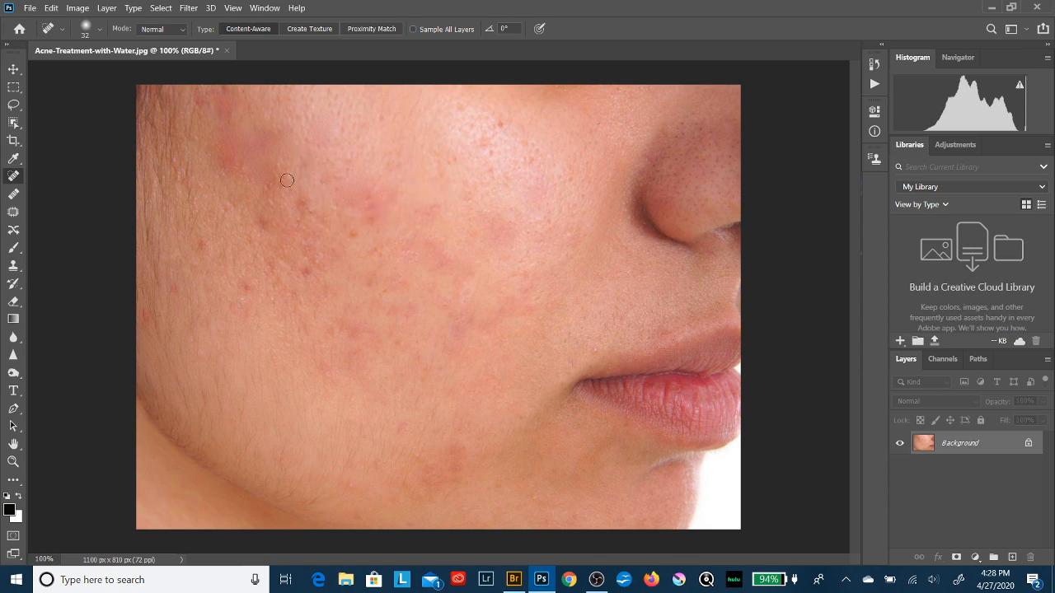
Return to the Healing Brush and soften the redness beside the mouth, along the jaw and on the upper cheek.
{"action": "left_click", "coordinate": [16, 195]}
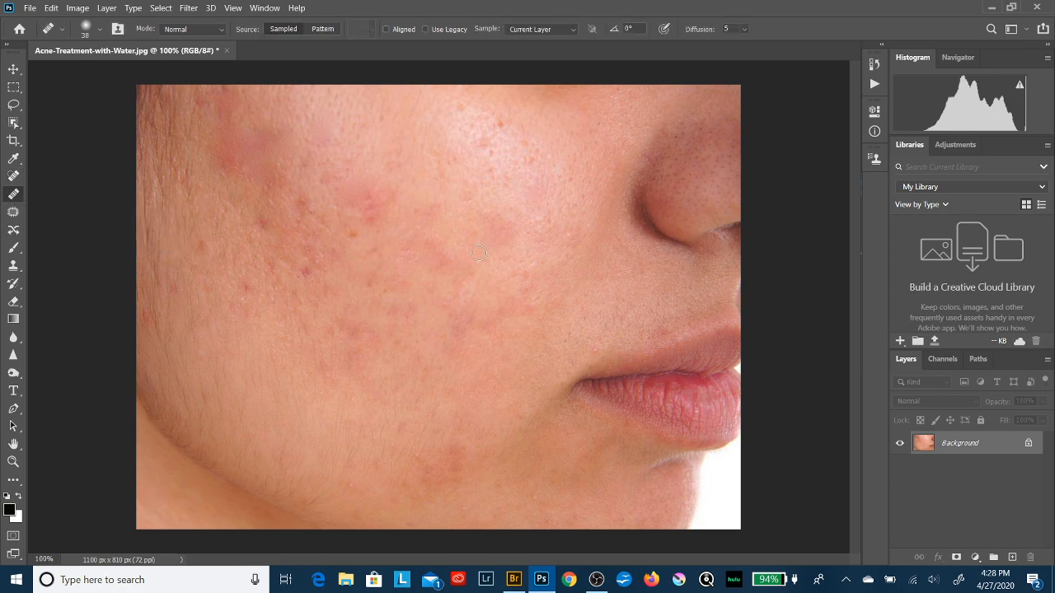
{"action": "key", "text": "alt"}
{"action": "scroll", "coordinate": [519, 254], "scroll_direction": "down", "scroll_amount": 1}
{"action": "scroll", "coordinate": [519, 254], "scroll_direction": "down", "scroll_amount": 1}
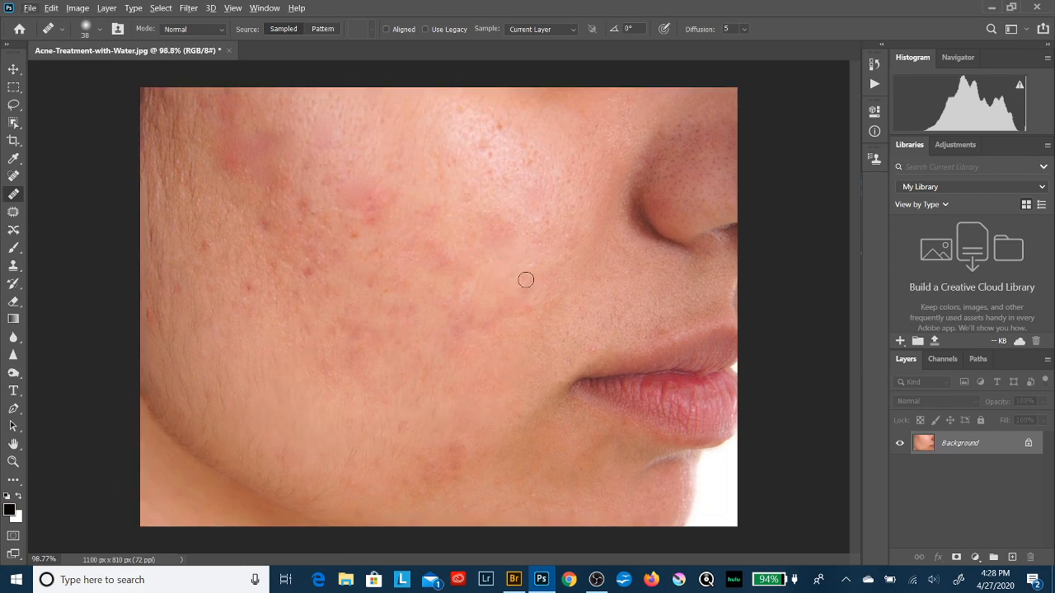
{"action": "mouse_move", "coordinate": [527, 283]}
{"action": "left_mouse_down"}
{"action": "mouse_move", "coordinate": [526, 294]}
{"action": "mouse_move", "coordinate": [528, 274]}
{"action": "mouse_move", "coordinate": [513, 285]}
{"action": "mouse_move", "coordinate": [525, 311]}
{"action": "mouse_move", "coordinate": [591, 349]}
{"action": "mouse_move", "coordinate": [598, 334]}
{"action": "left_mouse_up"}
{"action": "mouse_move", "coordinate": [451, 445]}
{"action": "left_mouse_down"}
{"action": "mouse_move", "coordinate": [456, 466]}
{"action": "mouse_move", "coordinate": [414, 448]}
{"action": "mouse_move", "coordinate": [352, 481]}
{"action": "mouse_move", "coordinate": [357, 464]}
{"action": "left_mouse_up"}
{"action": "mouse_move", "coordinate": [371, 200]}
{"action": "left_mouse_down"}
{"action": "mouse_move", "coordinate": [370, 225]}
{"action": "mouse_move", "coordinate": [368, 191]}
{"action": "mouse_move", "coordinate": [378, 201]}
{"action": "left_mouse_up"}
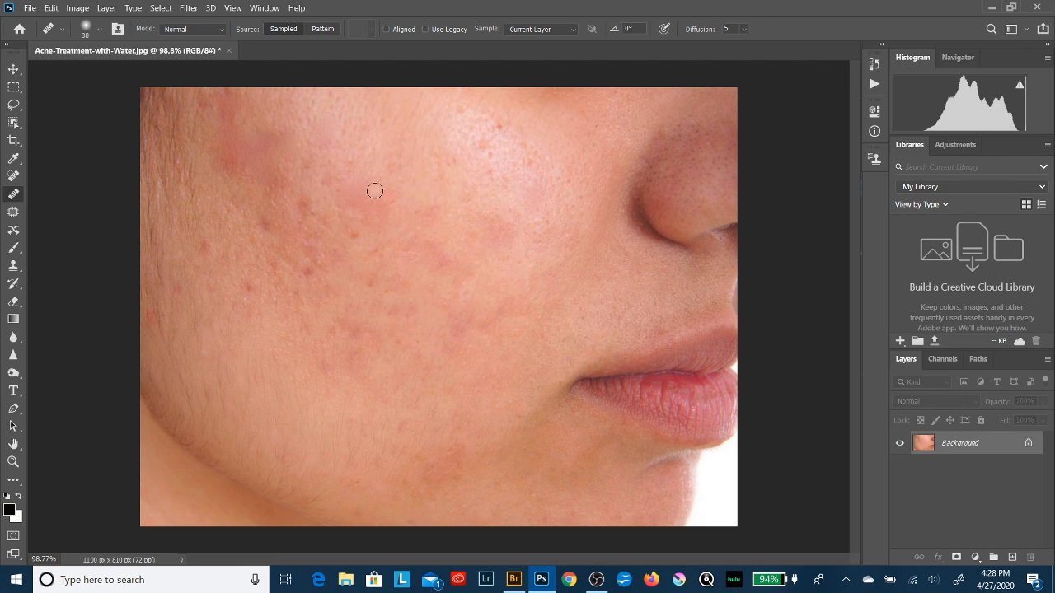
{"action": "left_click_drag", "start_coordinate": [373, 198], "coordinate": [365, 201]}
{"action": "right_click", "coordinate": [379, 203]}
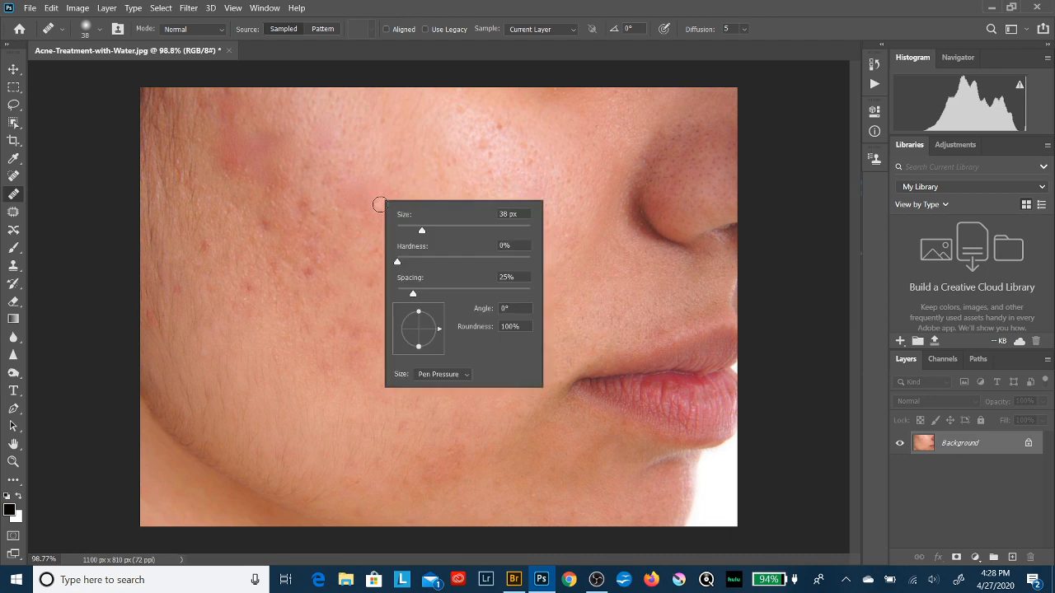
{"action": "left_click", "coordinate": [377, 191]}
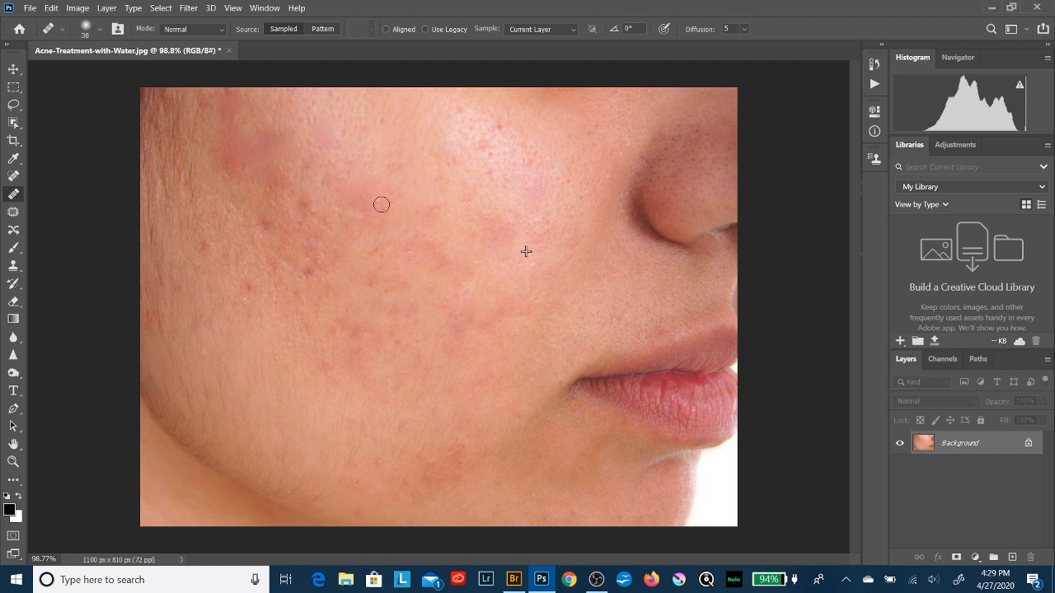
Heal the small dark spots on the outer cheek between the red upper-cheek patch and the hairline.
{"action": "mouse_move", "coordinate": [379, 206]}
{"action": "left_mouse_down"}
{"action": "mouse_move", "coordinate": [304, 215]}
{"action": "mouse_move", "coordinate": [311, 192]}
{"action": "left_mouse_up"}
{"action": "left_click_drag", "start_coordinate": [260, 229], "coordinate": [272, 231]}
{"action": "left_click_drag", "start_coordinate": [296, 230], "coordinate": [310, 230]}
{"action": "mouse_move", "coordinate": [306, 269]}
{"action": "left_mouse_down"}
{"action": "mouse_move", "coordinate": [319, 269]}
{"action": "mouse_move", "coordinate": [305, 244]}
{"action": "mouse_move", "coordinate": [309, 261]}
{"action": "mouse_move", "coordinate": [301, 258]}
{"action": "left_mouse_up"}
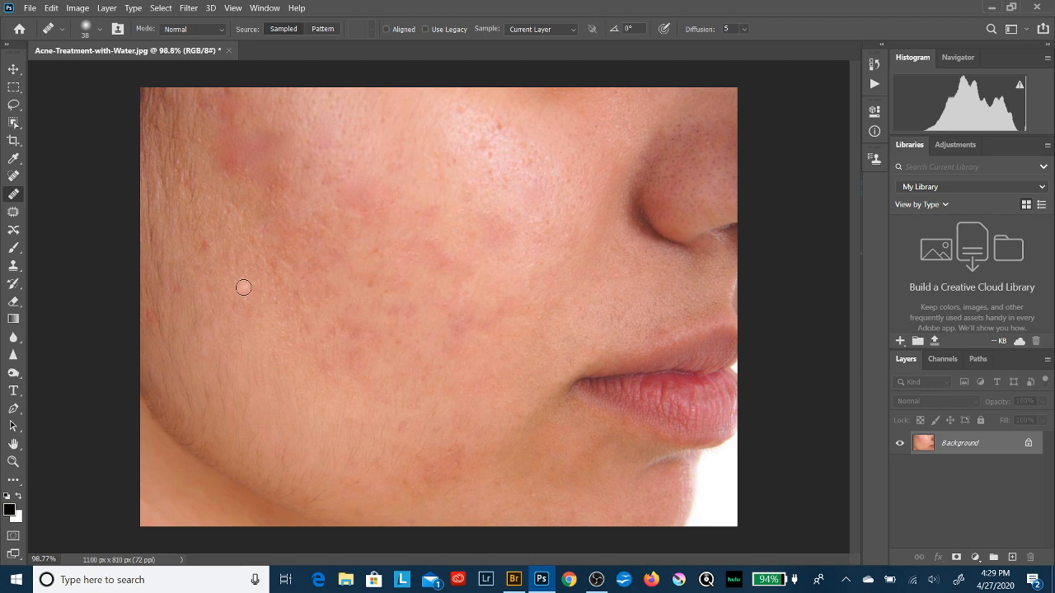
Heal the remaining spots on the outer cheek and below the red upper-cheek patch near the hairline with the Healing Brush.
{"action": "left_click_drag", "start_coordinate": [243, 286], "coordinate": [295, 257]}
{"action": "left_click_drag", "start_coordinate": [202, 233], "coordinate": [203, 241]}
{"action": "mouse_move", "coordinate": [252, 199]}
{"action": "left_mouse_down"}
{"action": "mouse_move", "coordinate": [285, 170]}
{"action": "mouse_move", "coordinate": [271, 185]}
{"action": "mouse_move", "coordinate": [230, 168]}
{"action": "mouse_move", "coordinate": [247, 164]}
{"action": "mouse_move", "coordinate": [234, 172]}
{"action": "mouse_move", "coordinate": [229, 156]}
{"action": "mouse_move", "coordinate": [240, 168]}
{"action": "mouse_move", "coordinate": [227, 160]}
{"action": "mouse_move", "coordinate": [265, 147]}
{"action": "mouse_move", "coordinate": [279, 159]}
{"action": "mouse_move", "coordinate": [288, 173]}
{"action": "mouse_move", "coordinate": [265, 195]}
{"action": "left_mouse_up"}
{"action": "right_click", "coordinate": [271, 187]}
{"action": "right_click", "coordinate": [287, 178]}
Save the retouched photo as a Photoshop file, Acne-Treatment-with-Water.psd, in the Pictures folder.
{"action": "left_click", "coordinate": [31, 8]}
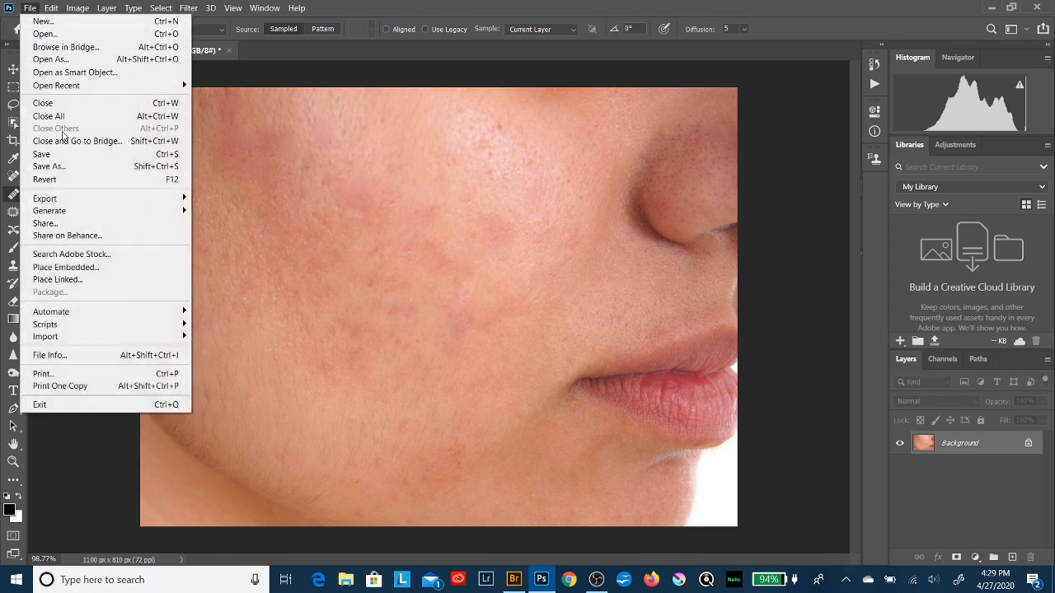
{"action": "left_click", "coordinate": [71, 167]}
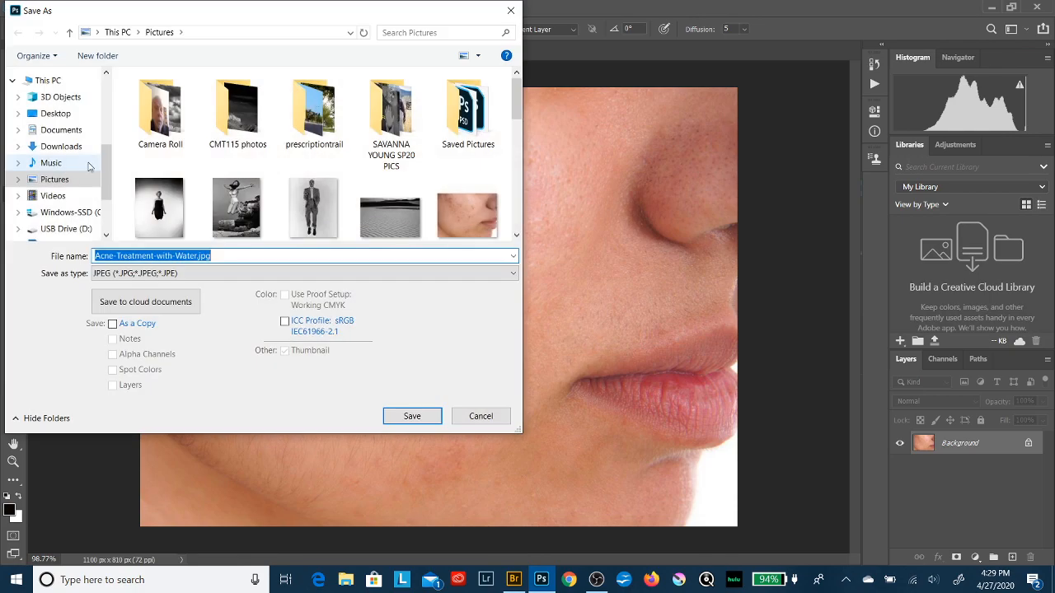
{"action": "left_click", "coordinate": [171, 276]}
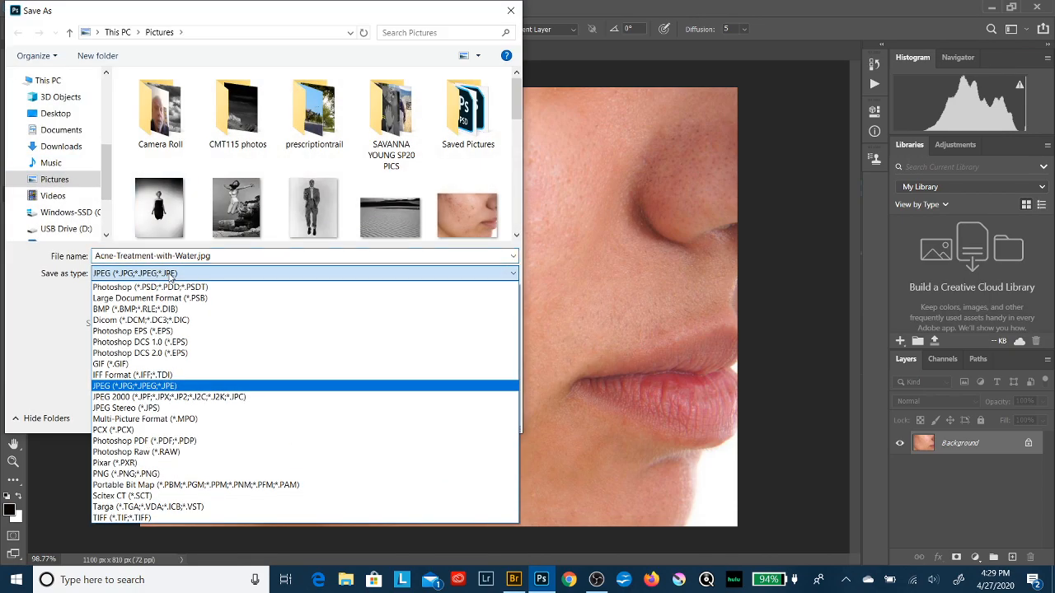
{"action": "left_click", "coordinate": [167, 288]}
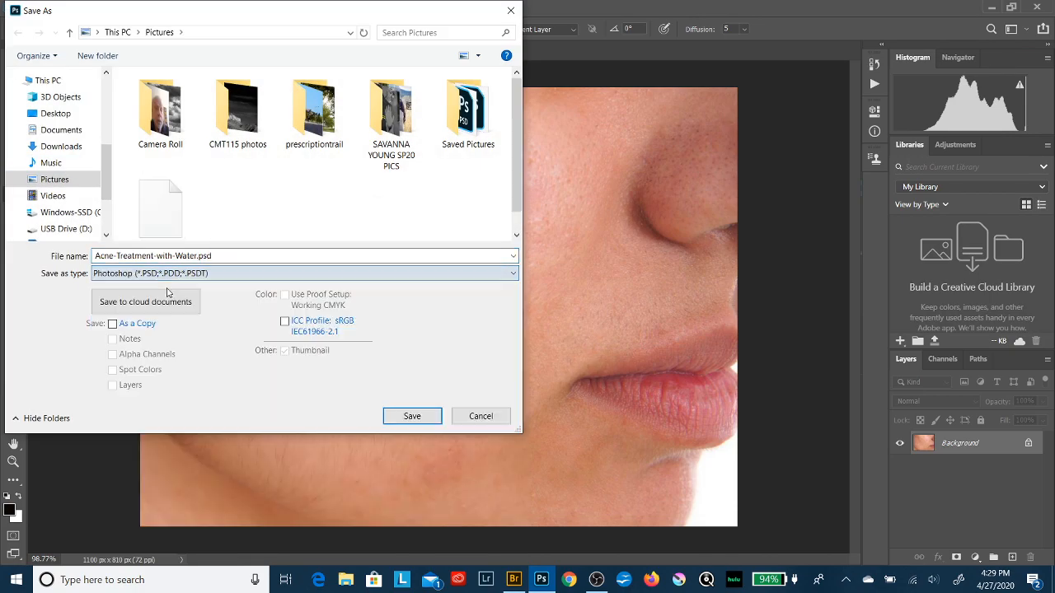
{"action": "left_click", "coordinate": [419, 417]}
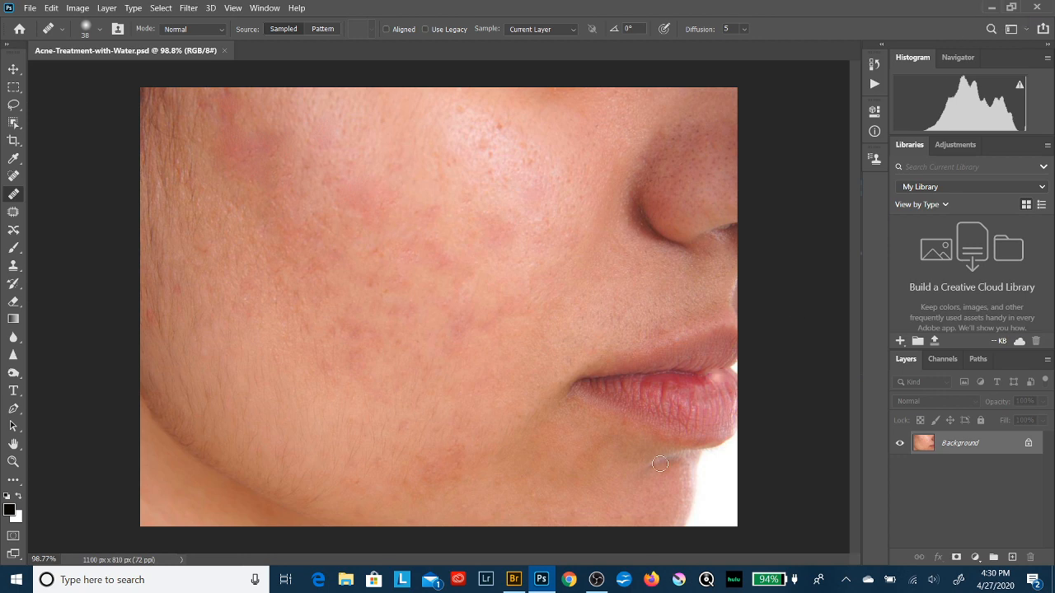
{"action": "left_click", "coordinate": [597, 580]}
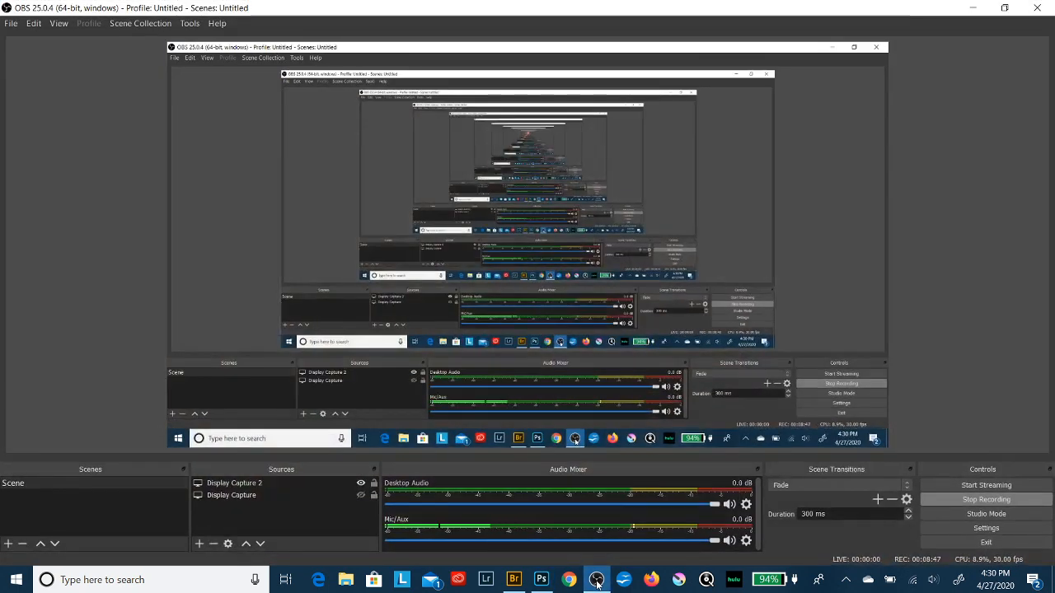